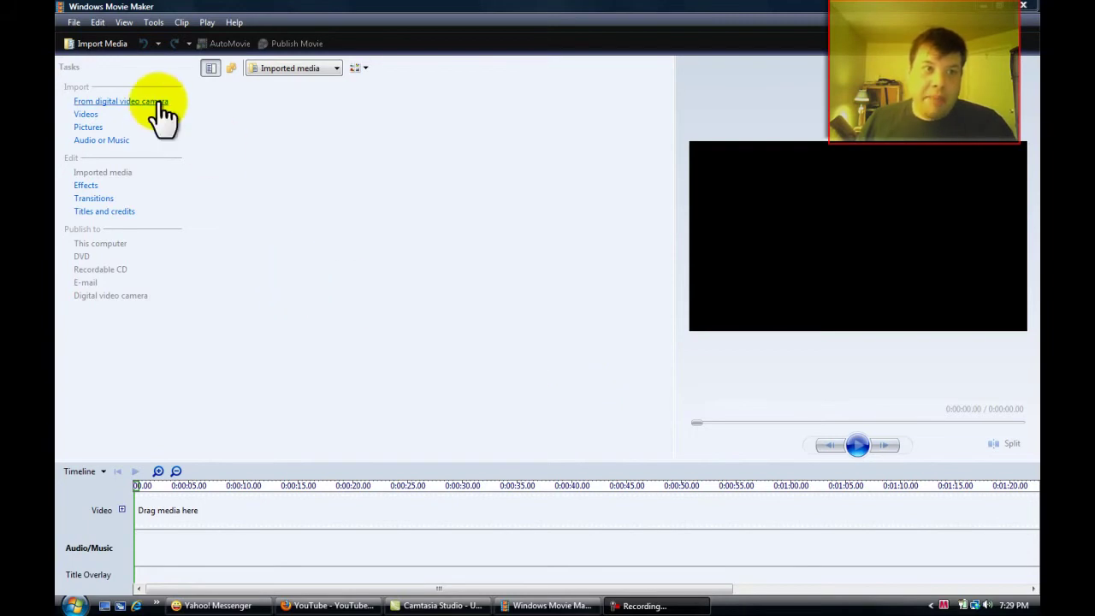
Step: Import the Incredible Hulk Vol 1 1977 TV Score video from the Desktop
left_click(93, 115)
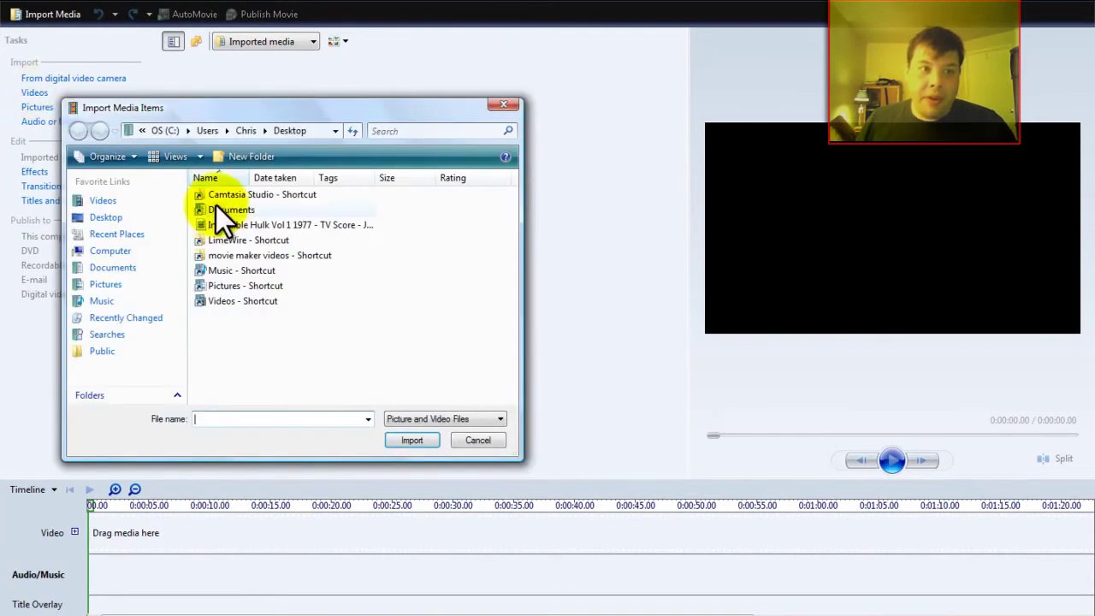
left_click(106, 217)
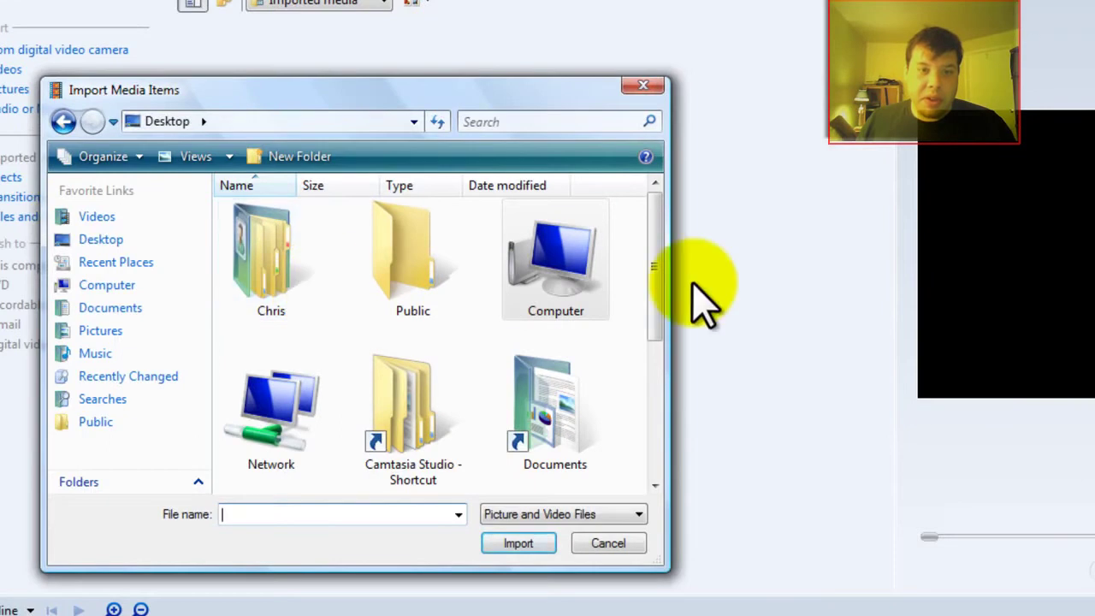
left_click_drag(665, 290, 665, 435)
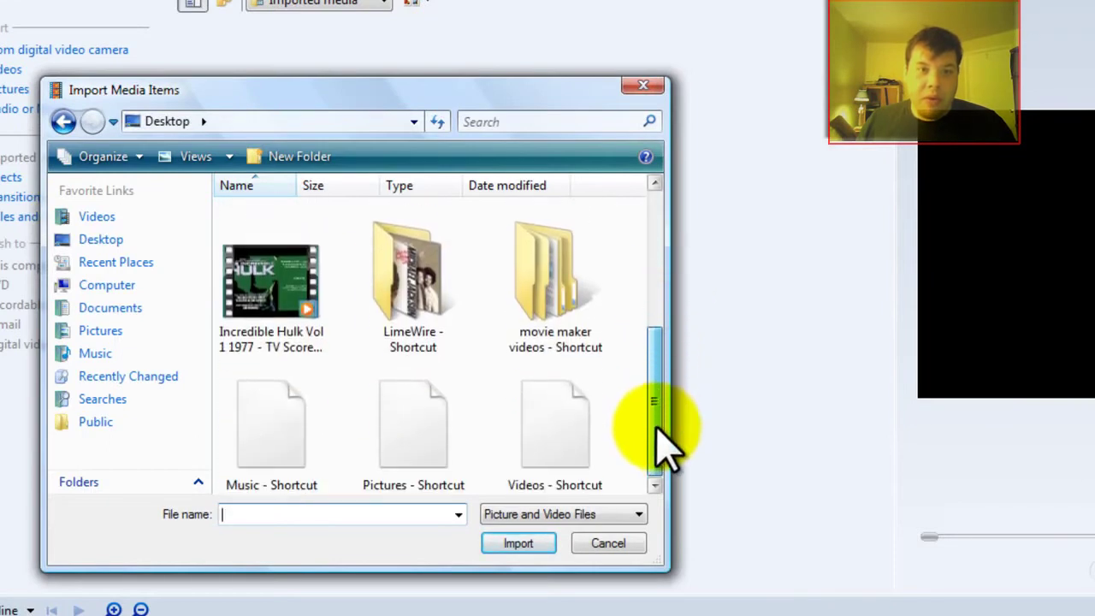
left_click(255, 301)
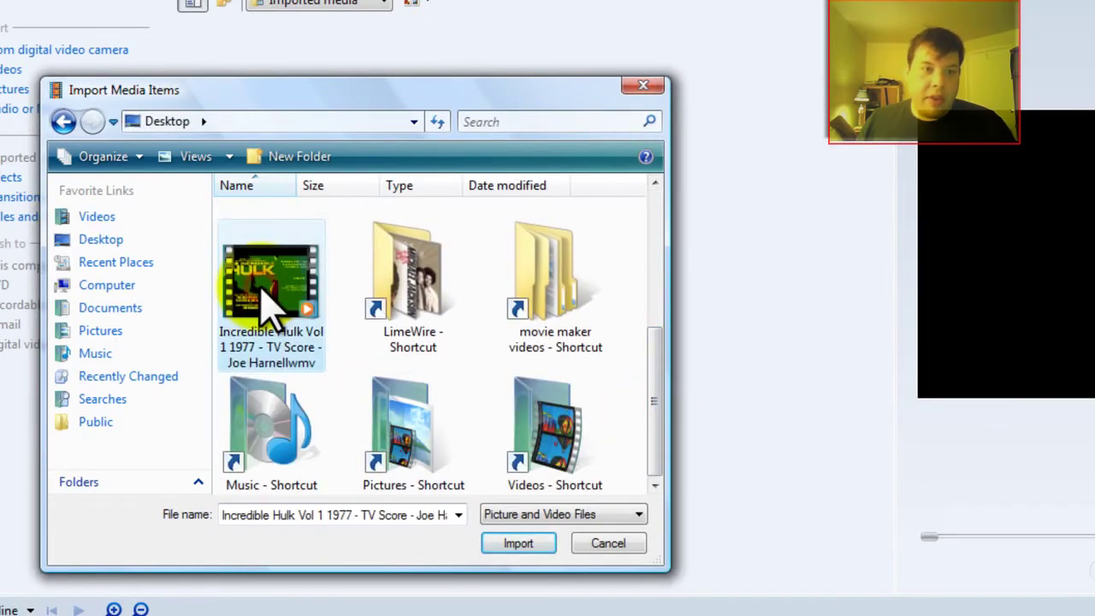
double_click(260, 287)
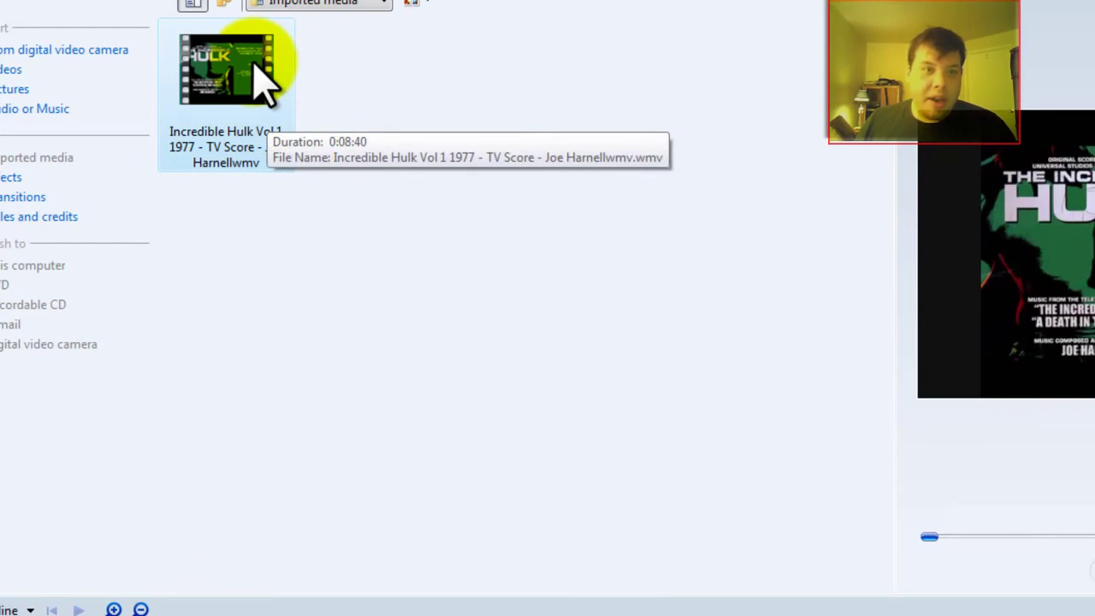
Step: Drag the Hulk clip onto the timeline's Video track
left_click_drag(261, 81, 178, 332)
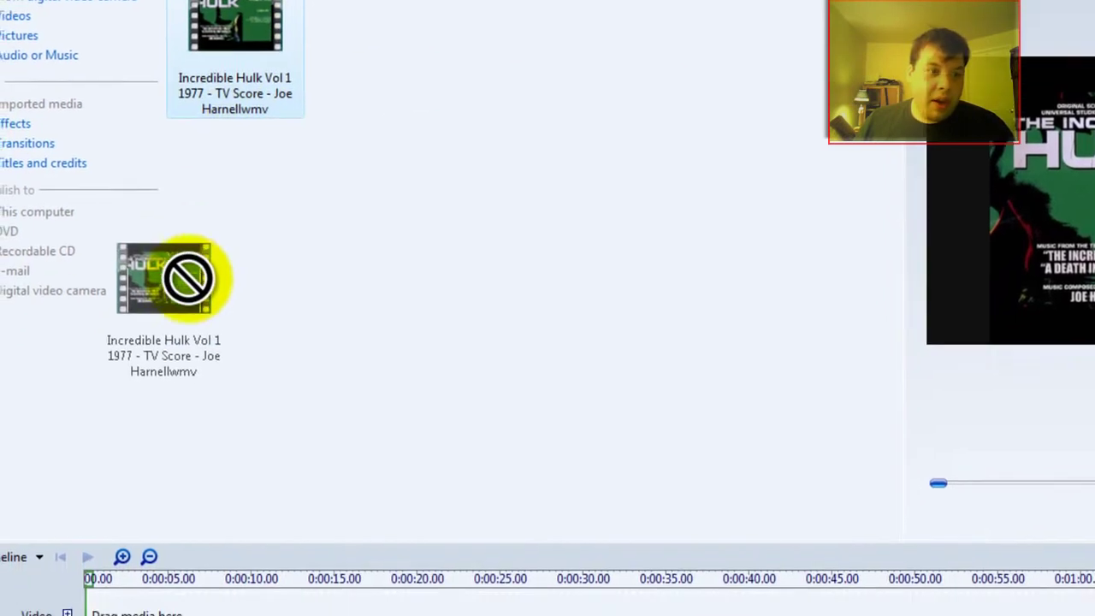
left_click_drag(187, 276, 121, 614)
left_click_drag(144, 466, 126, 460)
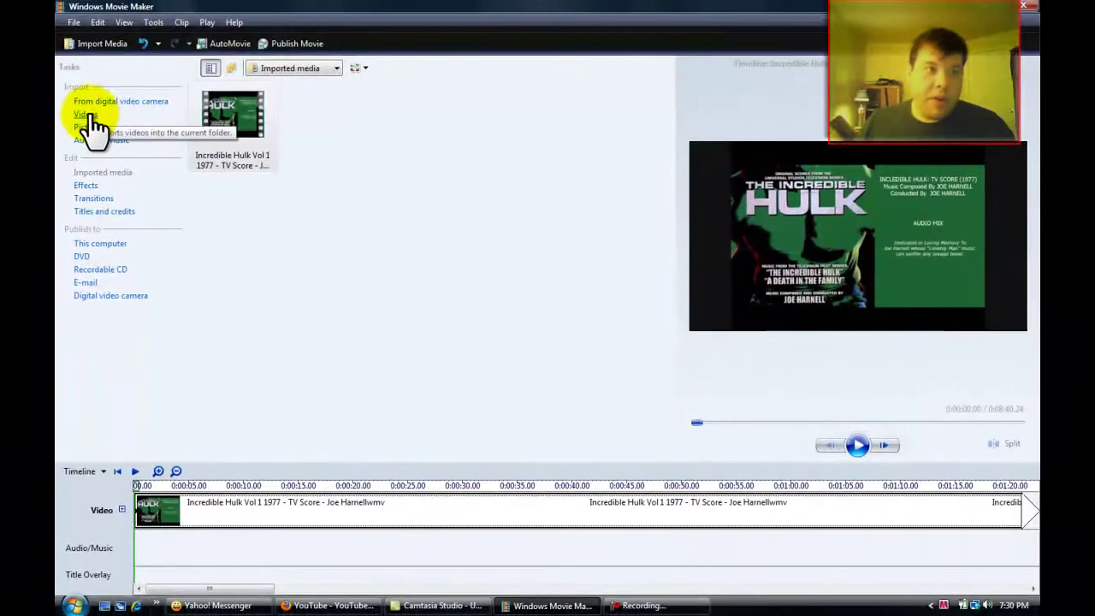
Step: Import IMG000002 from the Pictures shortcut folder into the collection
left_click(86, 115)
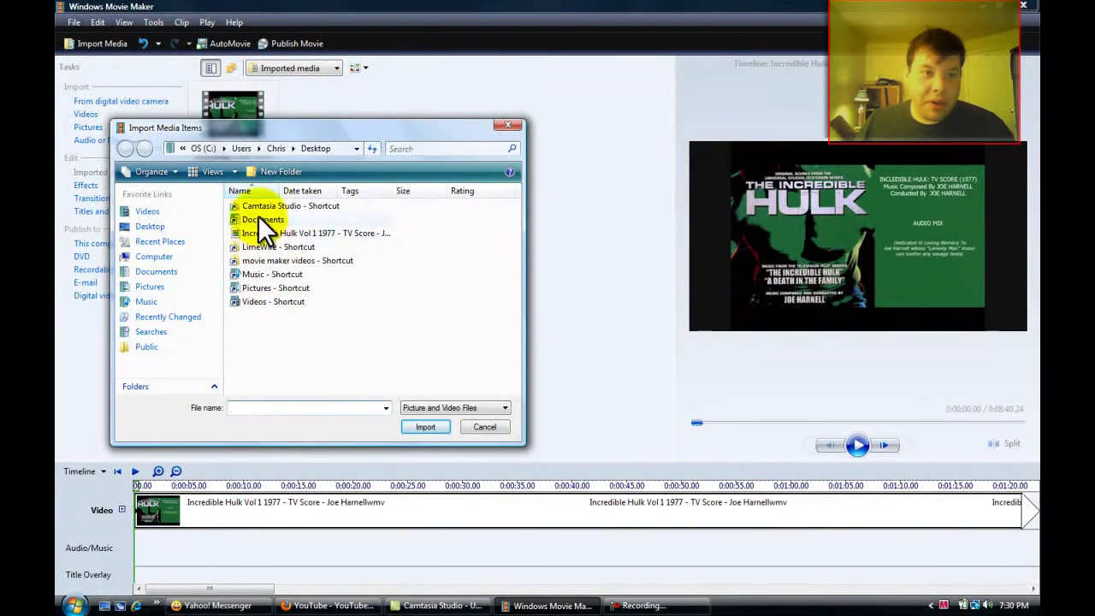
double_click(262, 290)
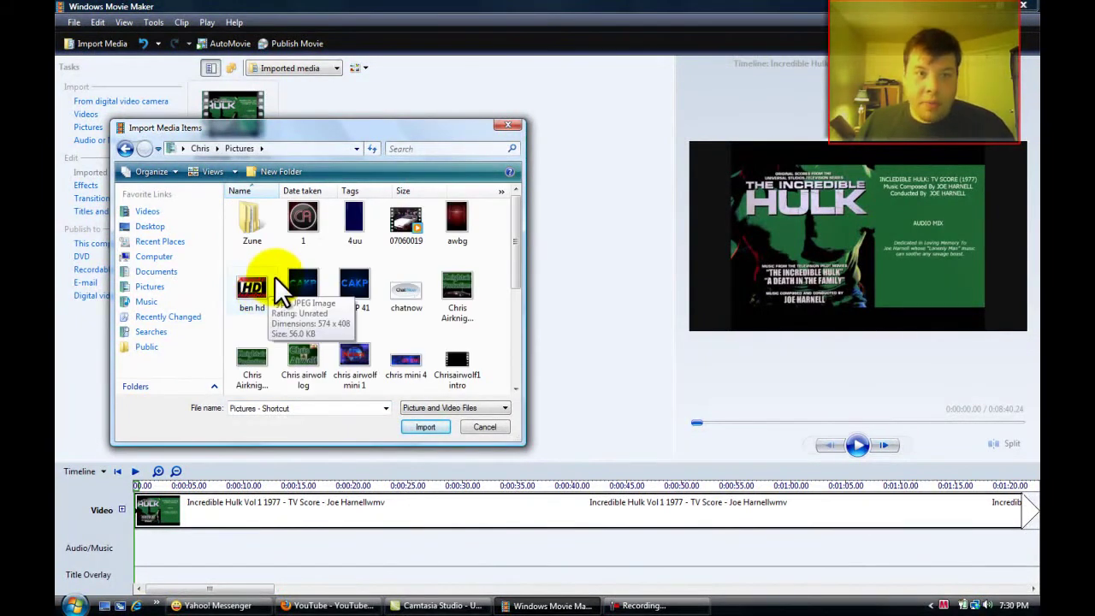
scroll(275, 277, "down", 1)
scroll(275, 276, "down", 2)
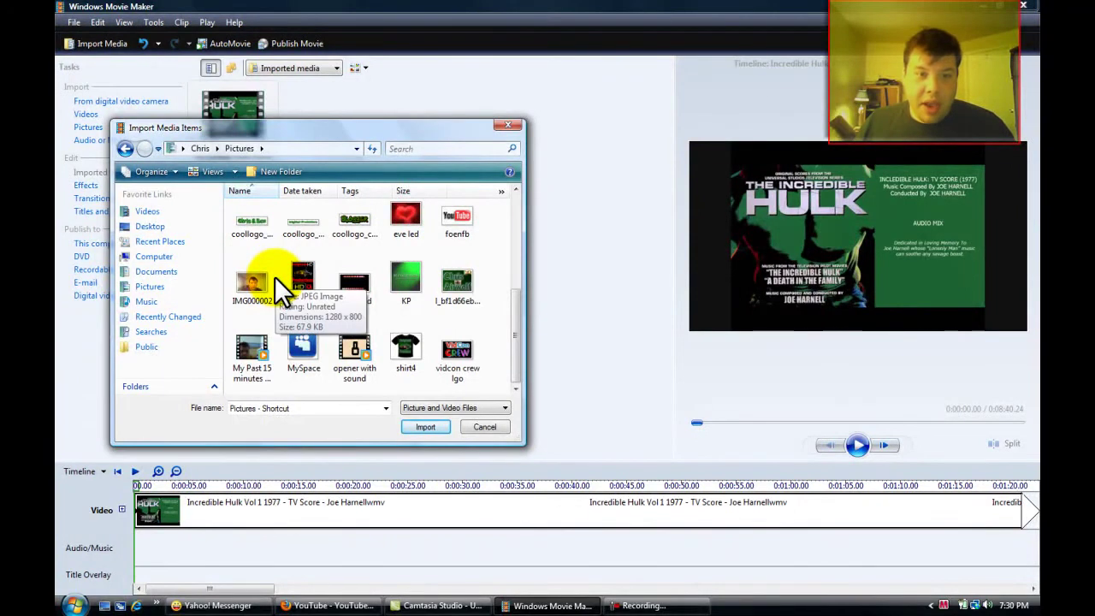
scroll(276, 276, "up", 1)
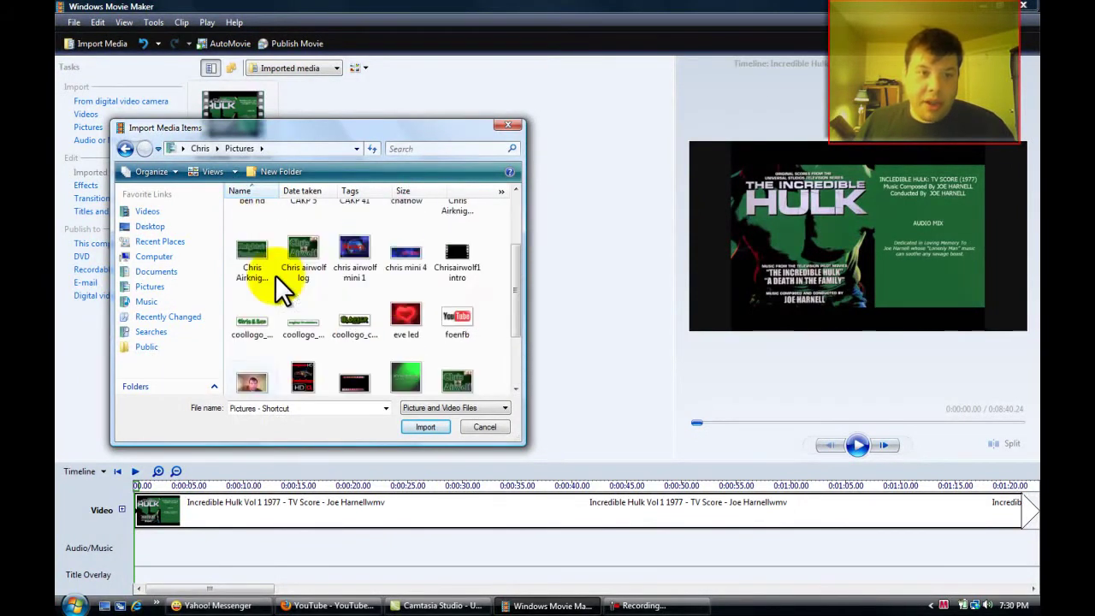
scroll(276, 275, "down", 1)
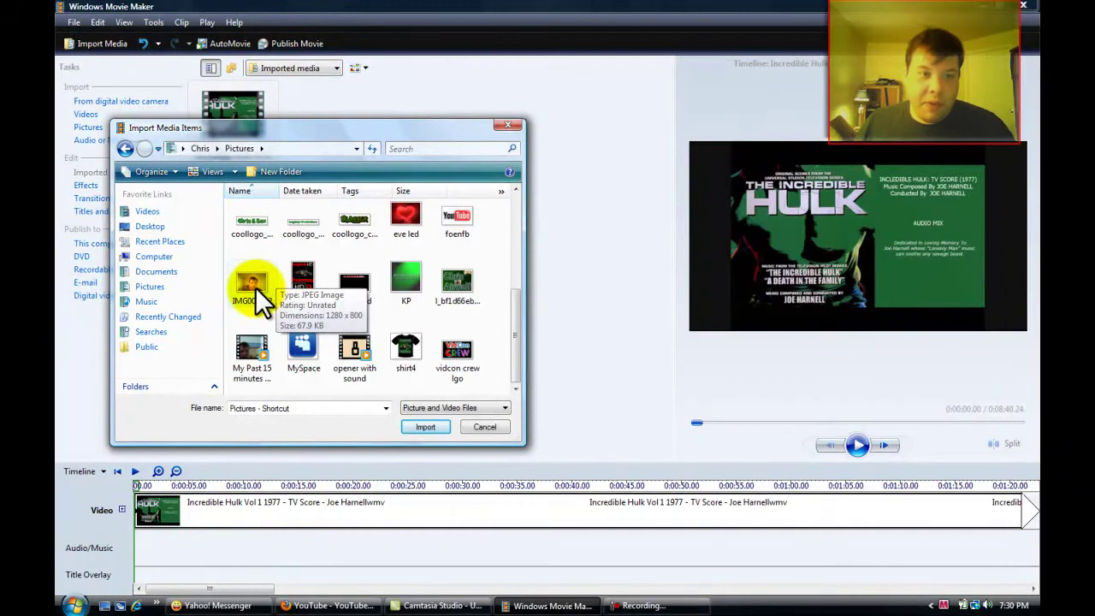
double_click(255, 283)
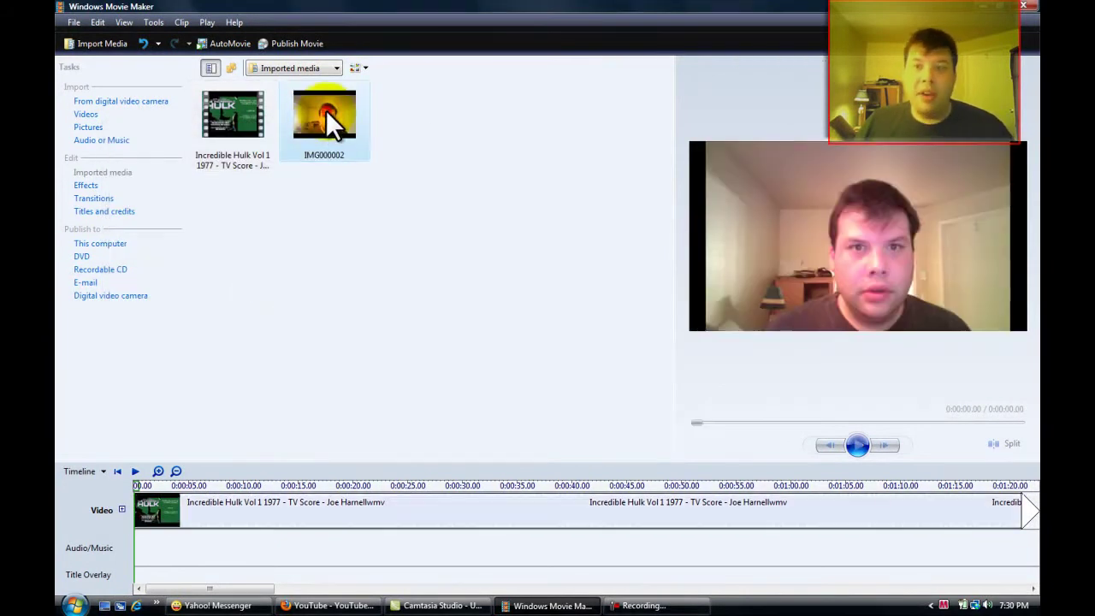
left_click_drag(333, 128, 128, 513)
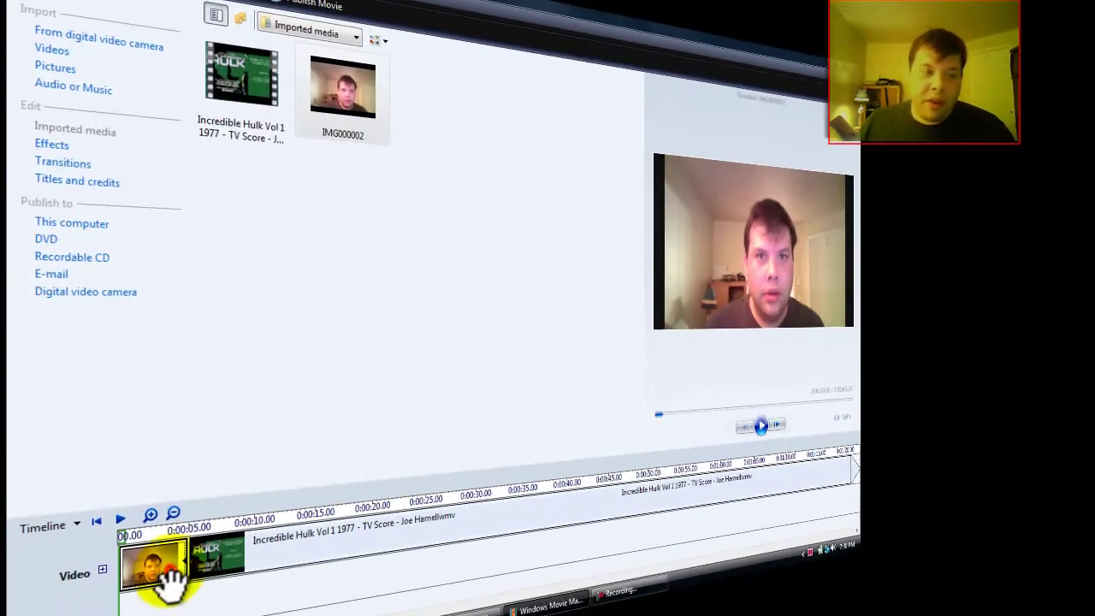
key("Delete")
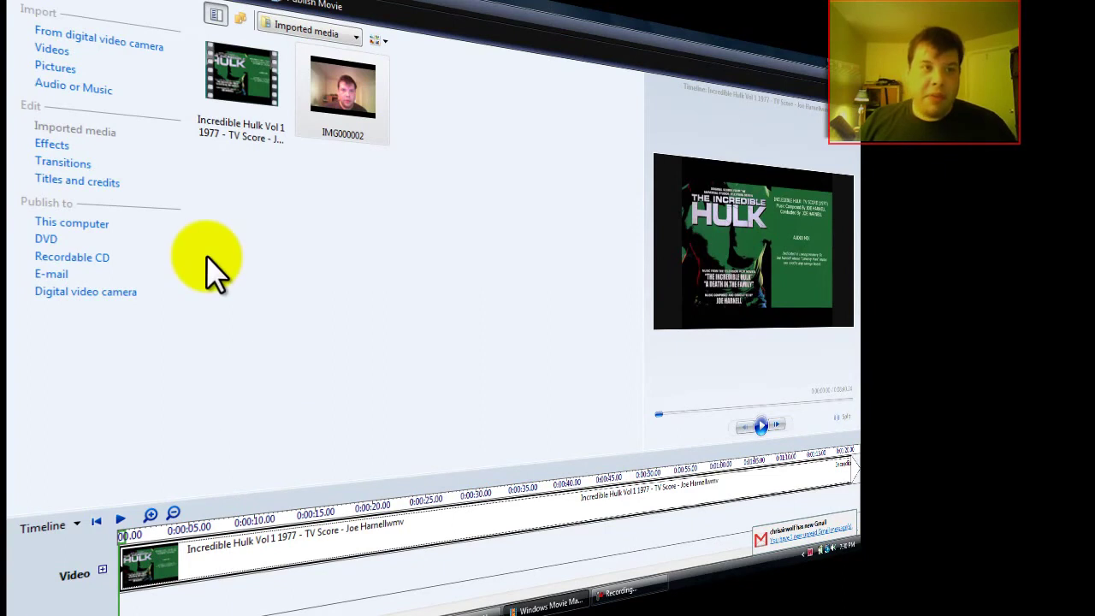
Step: Import the fox-intro-audio WMA file from the Videos shortcut folder and select it
left_click(83, 91)
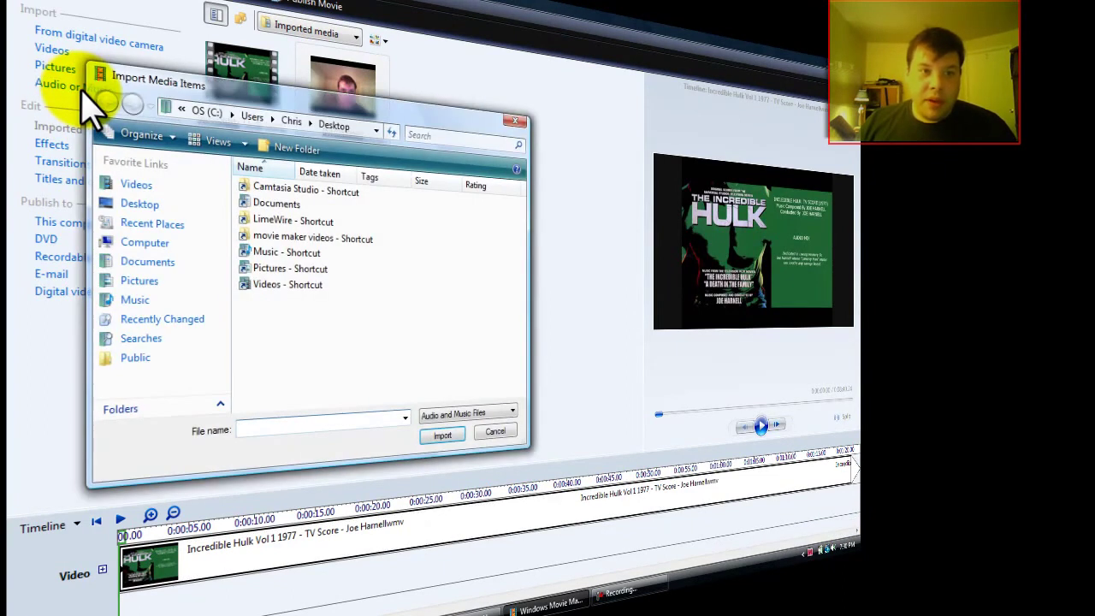
double_click(280, 284)
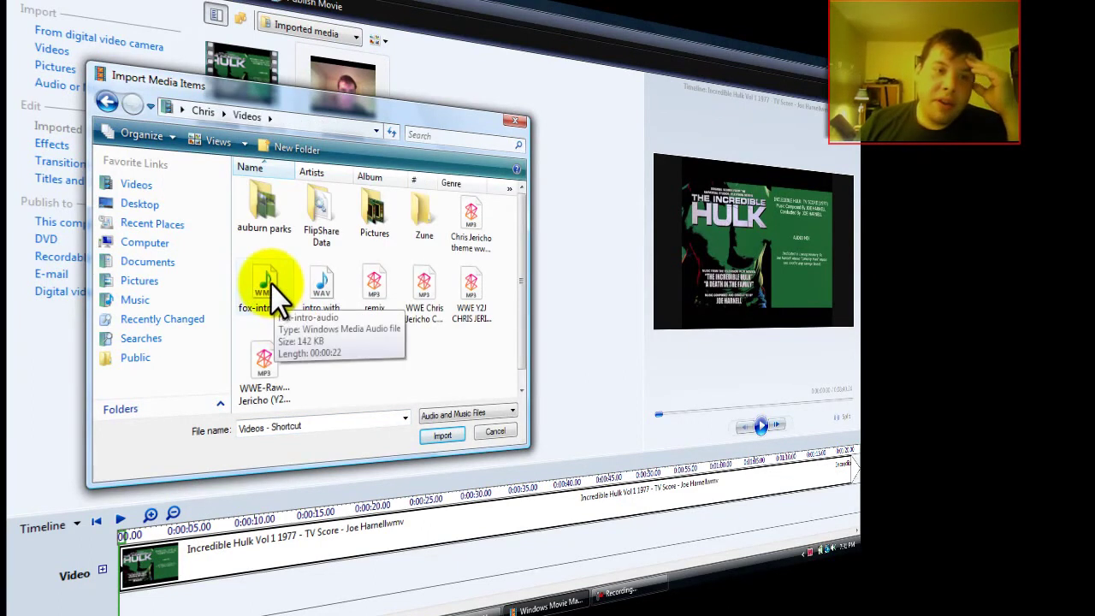
double_click(271, 282)
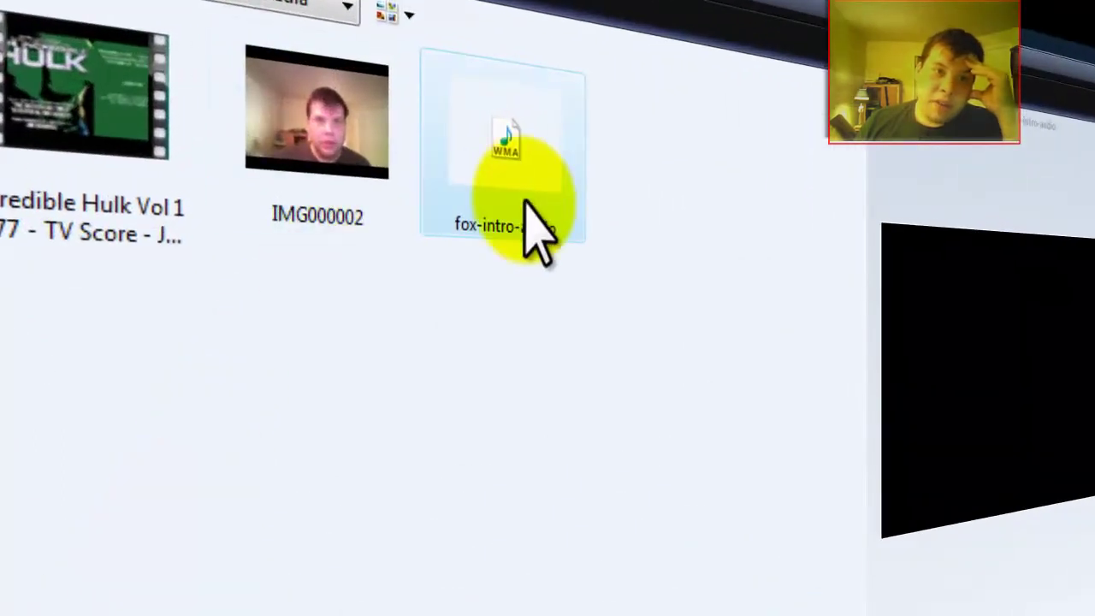
left_click(447, 118)
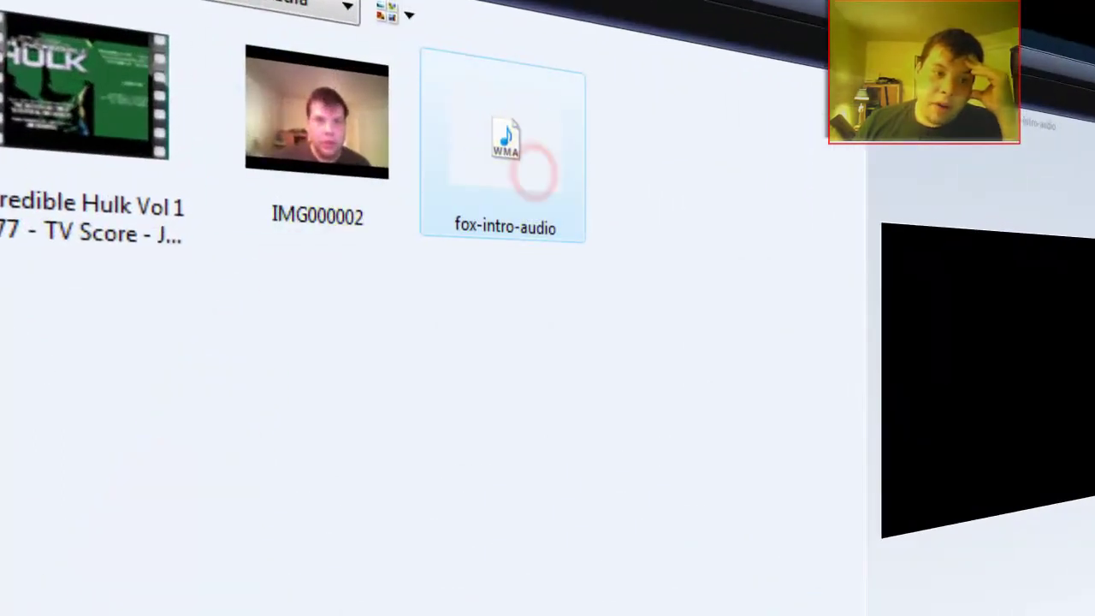
Step: Place fox-intro-audio at the start of the Audio/Music track and preview the timeline
left_click_drag(532, 171, 153, 501)
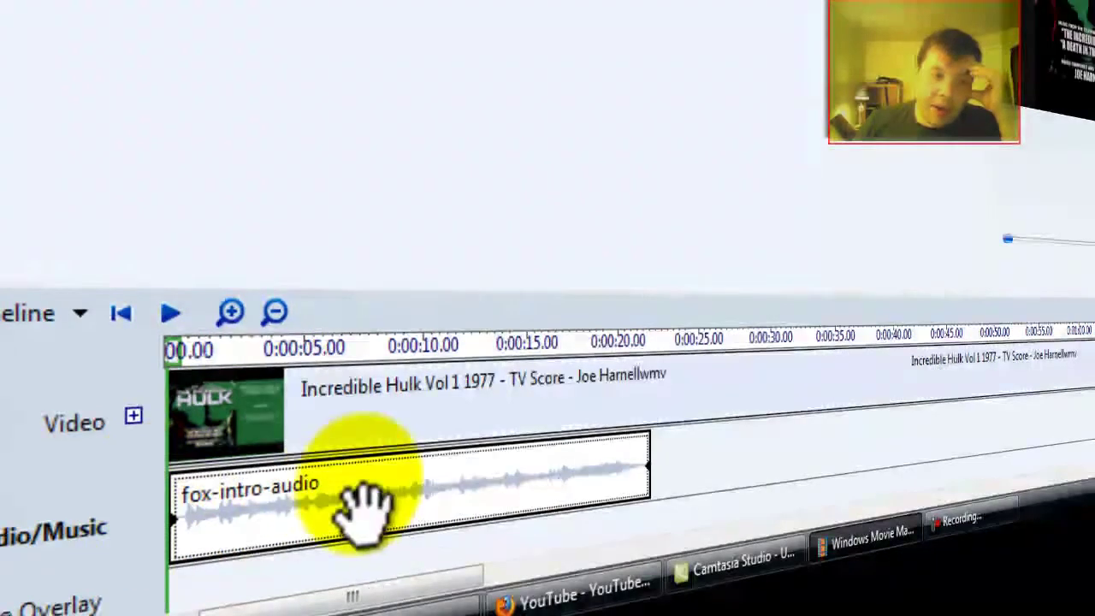
key("space")
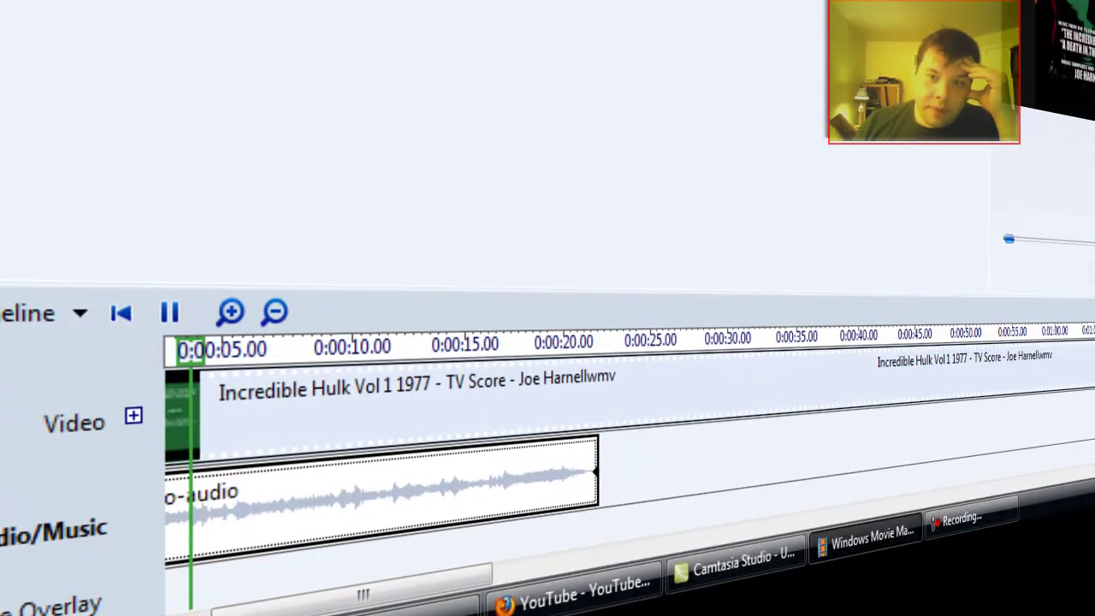
key("space")
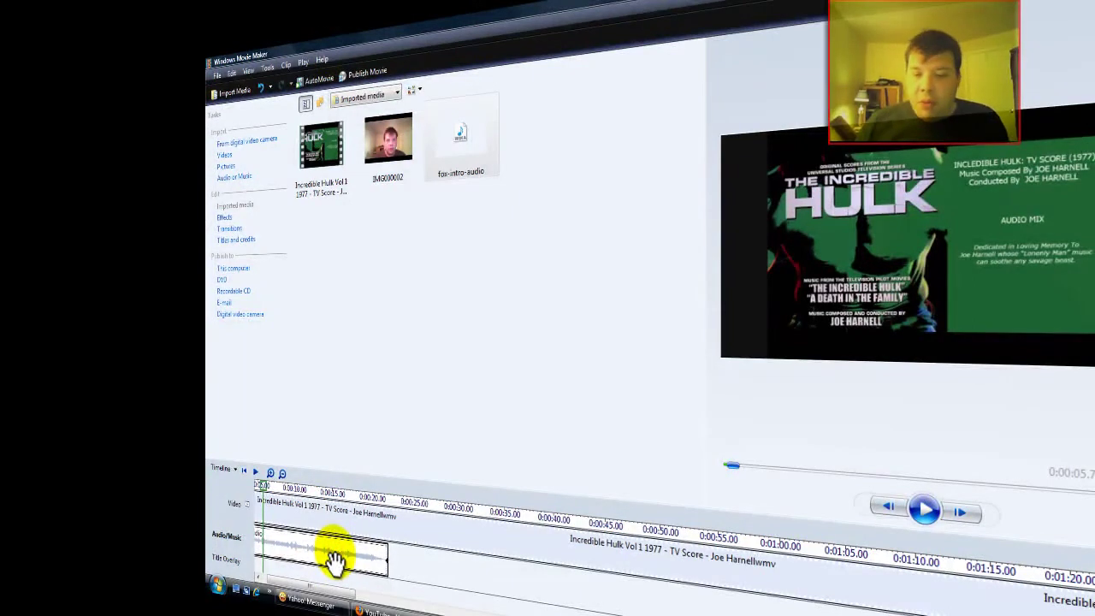
Step: Delete the fox-intro-audio clip from the Audio/Music track, keeping only the Hulk video
key("Delete")
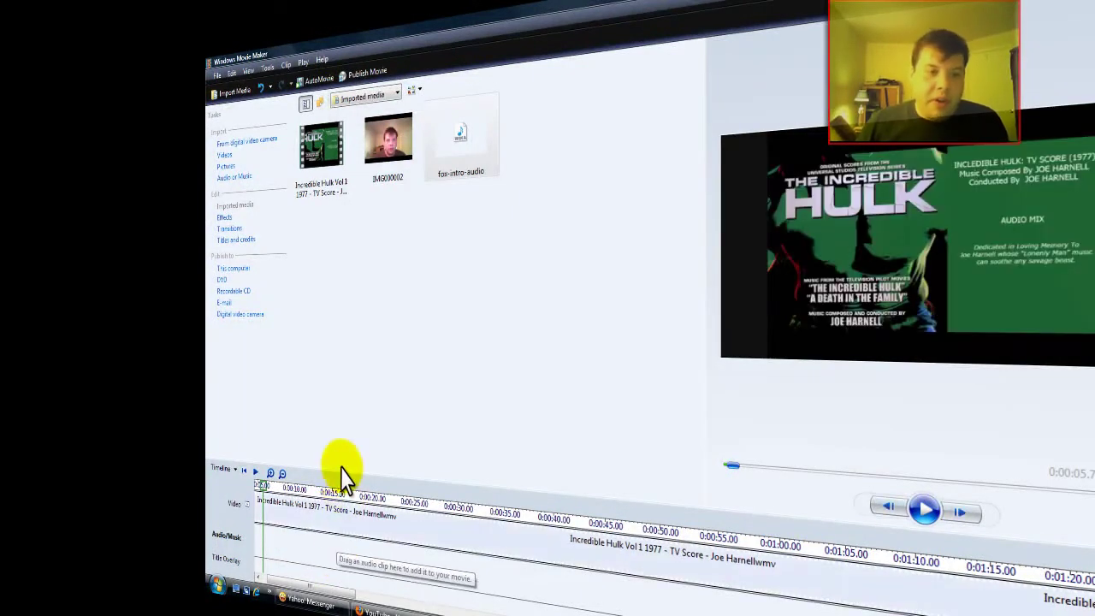
left_click(330, 528)
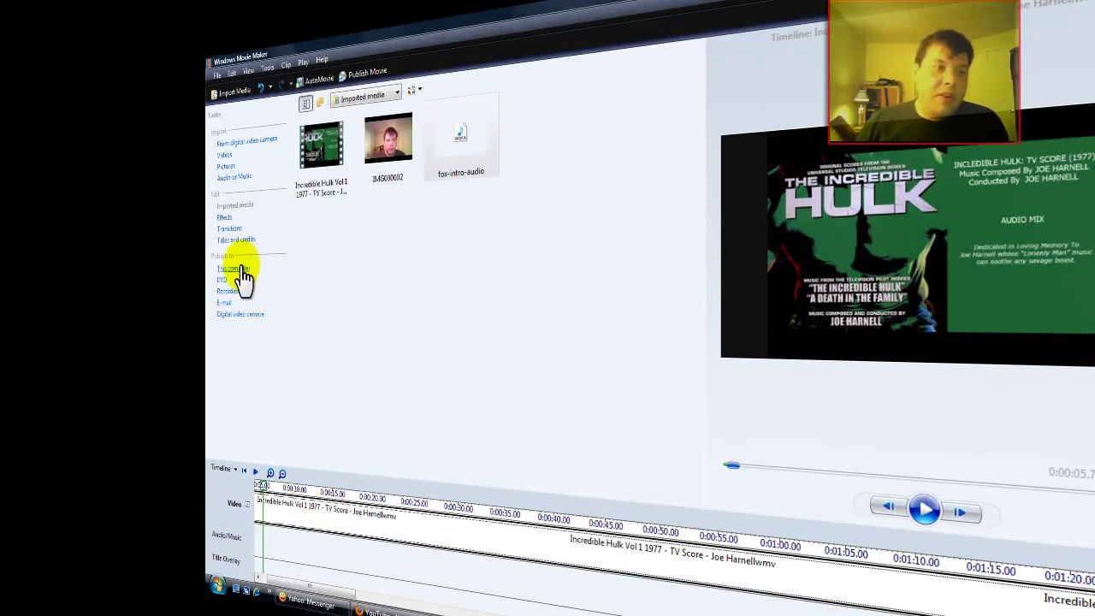
Step: Publish to This computer, keeping the default name Movie and the Desktop destination
mouse_move(307, 206)
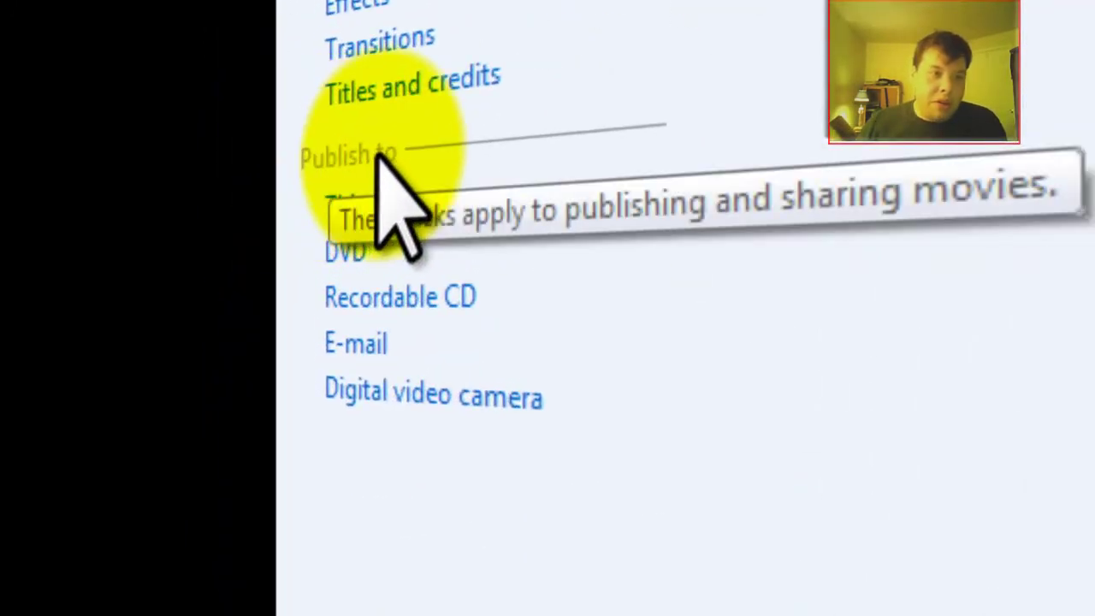
left_click(377, 209)
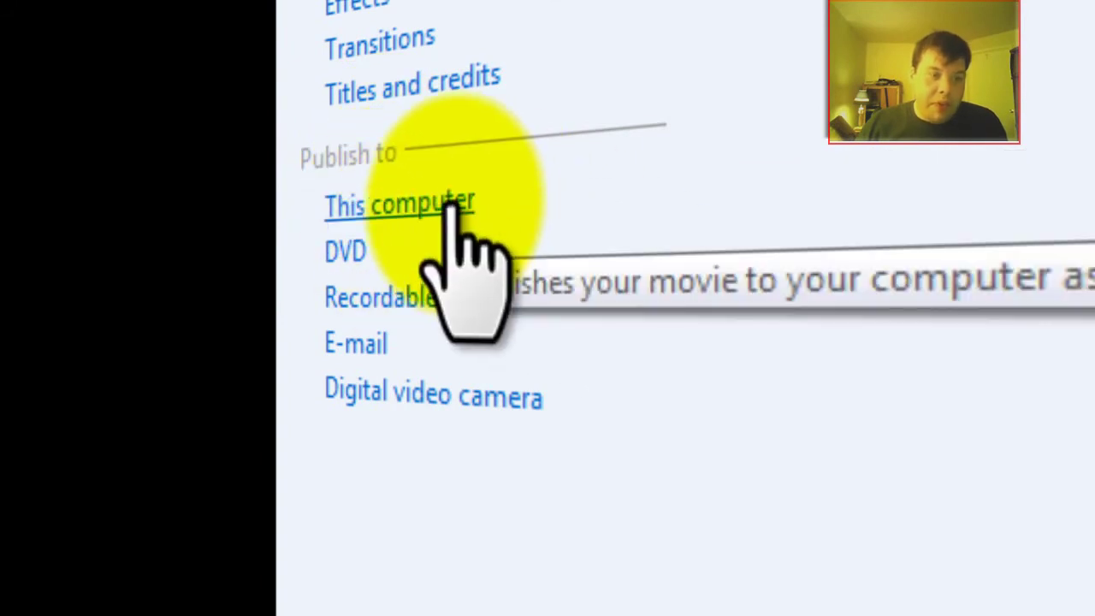
left_click(454, 207)
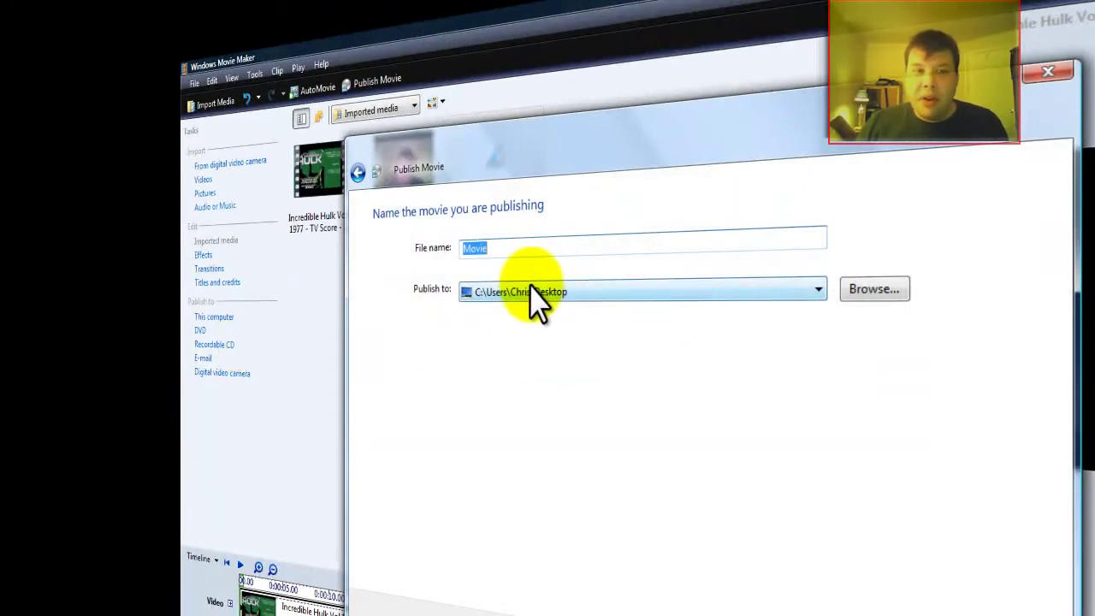
left_click(563, 295)
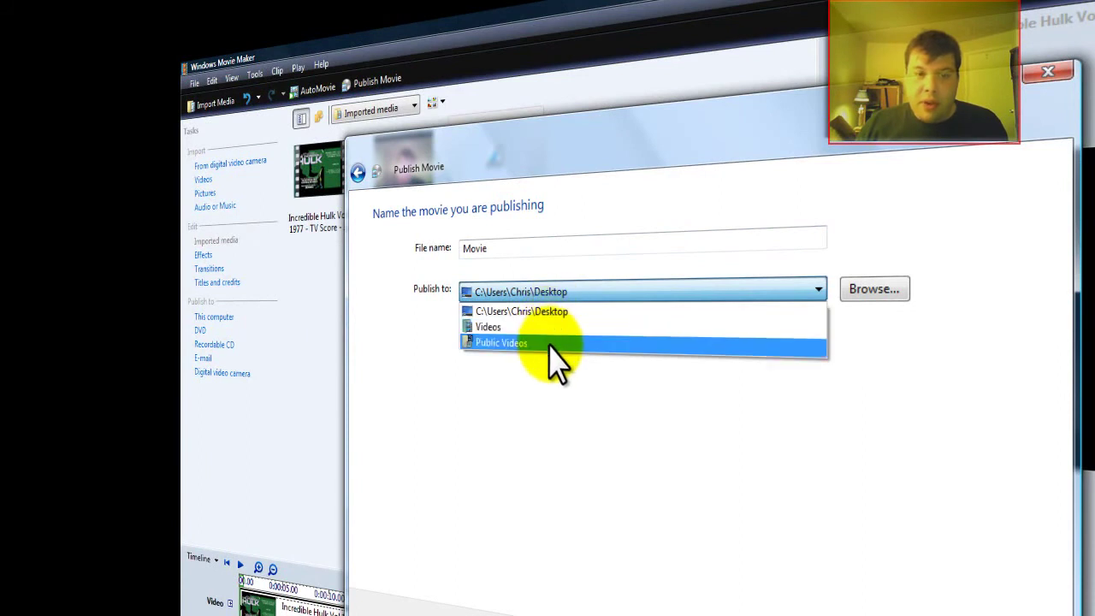
left_click(525, 554)
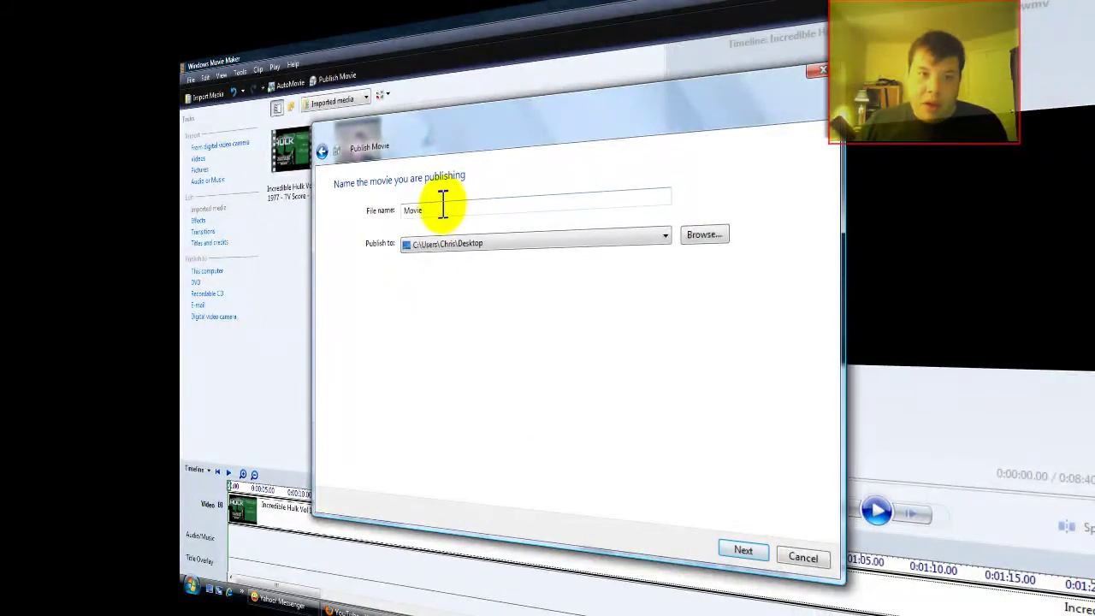
Step: Name the movie 'hulk music' and advance to the movie settings step
double_click(469, 209)
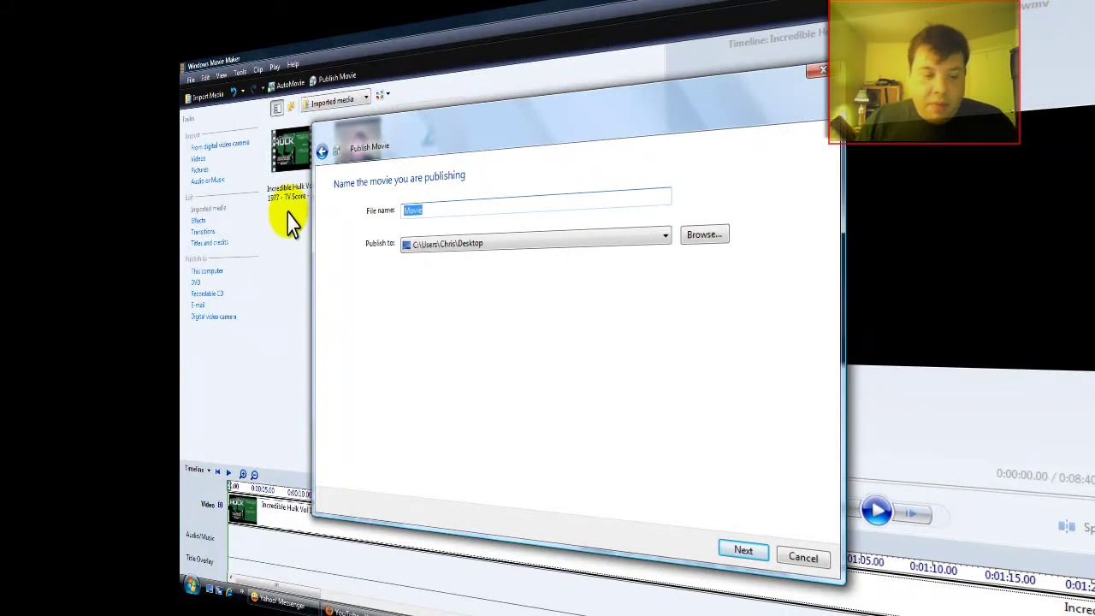
type("hulk")
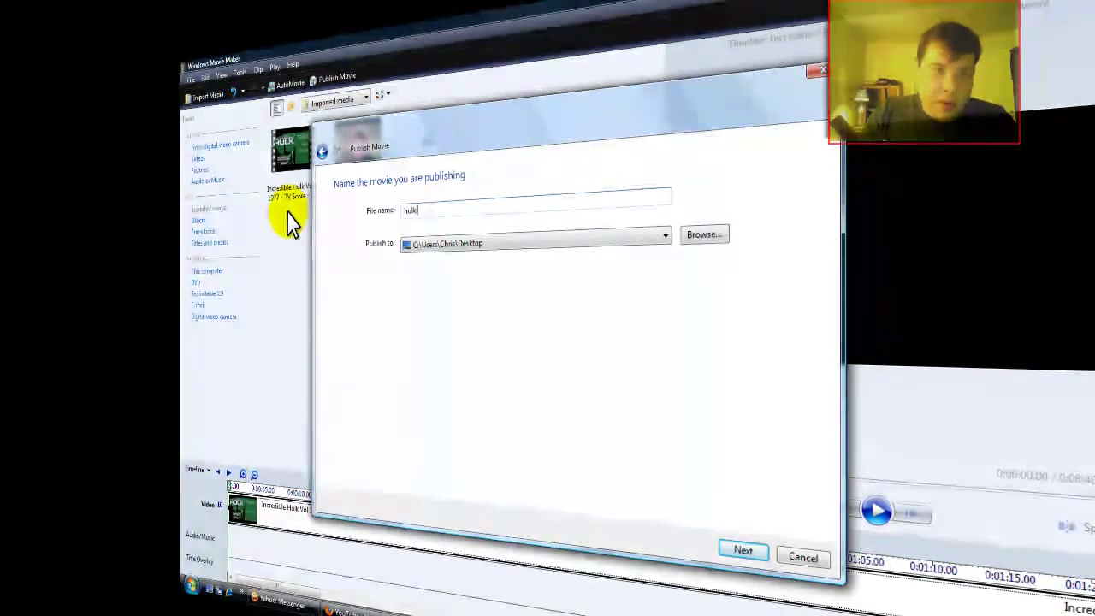
type(" music")
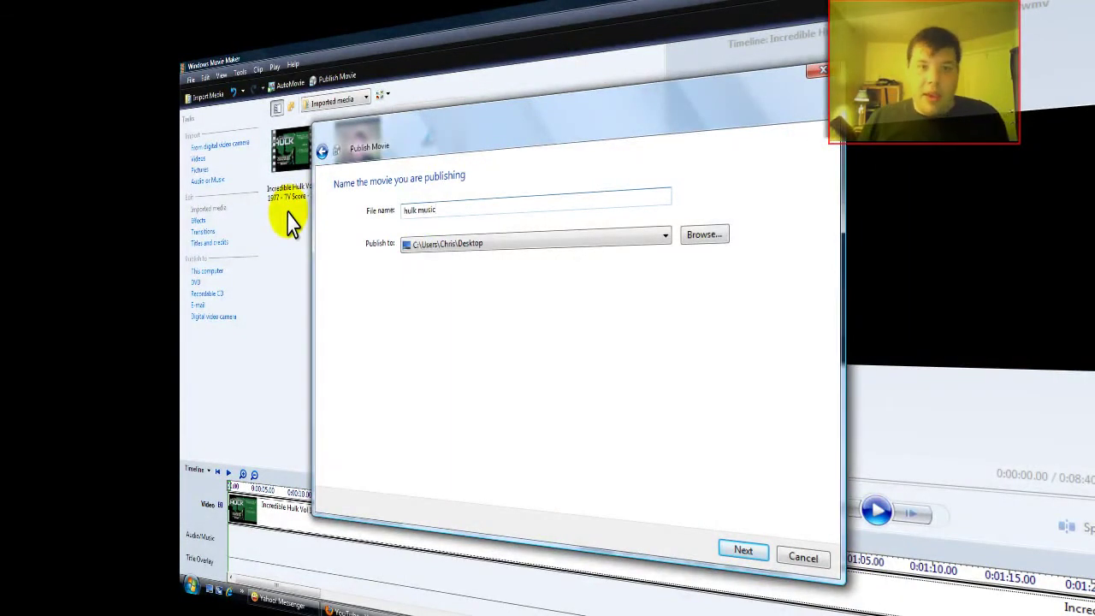
left_click(744, 550)
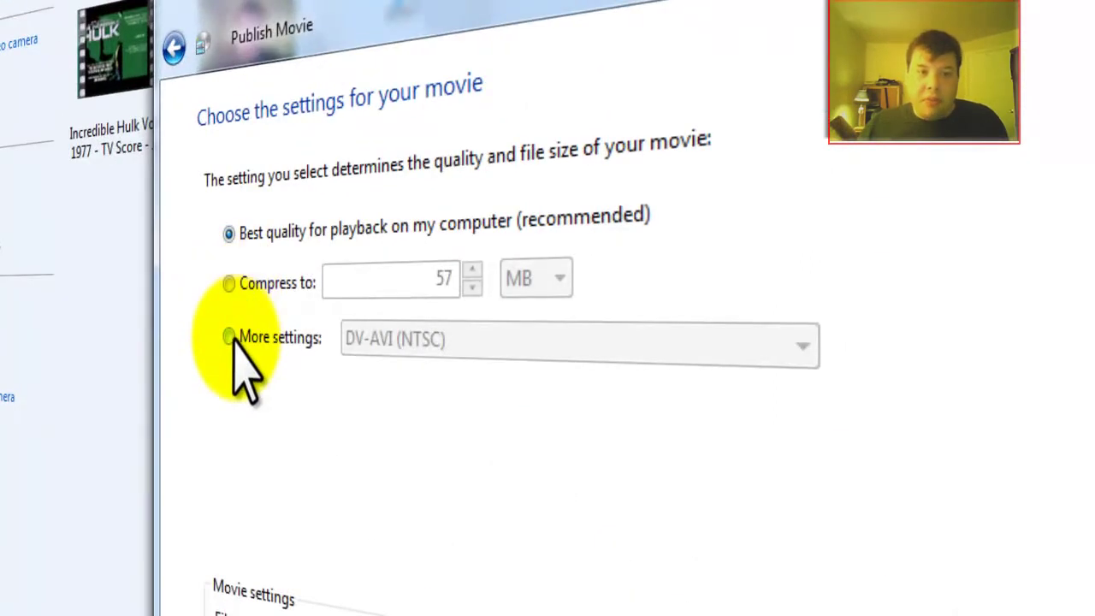
Step: Choose More settings and review the DVD Quality, HD 720p and Xbox 360 presets
left_click(302, 304)
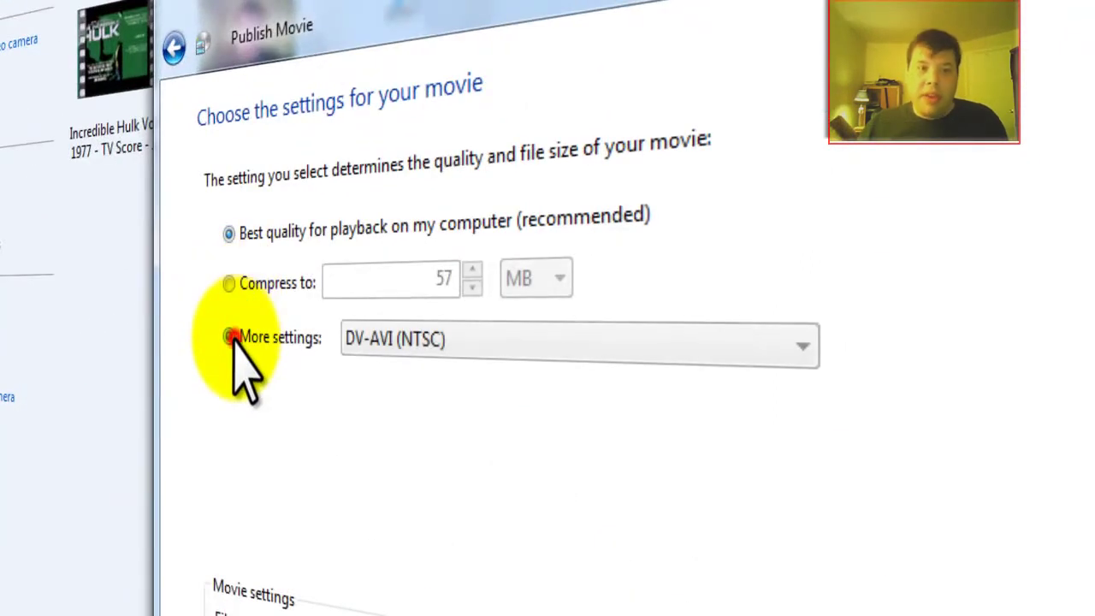
left_click(503, 343)
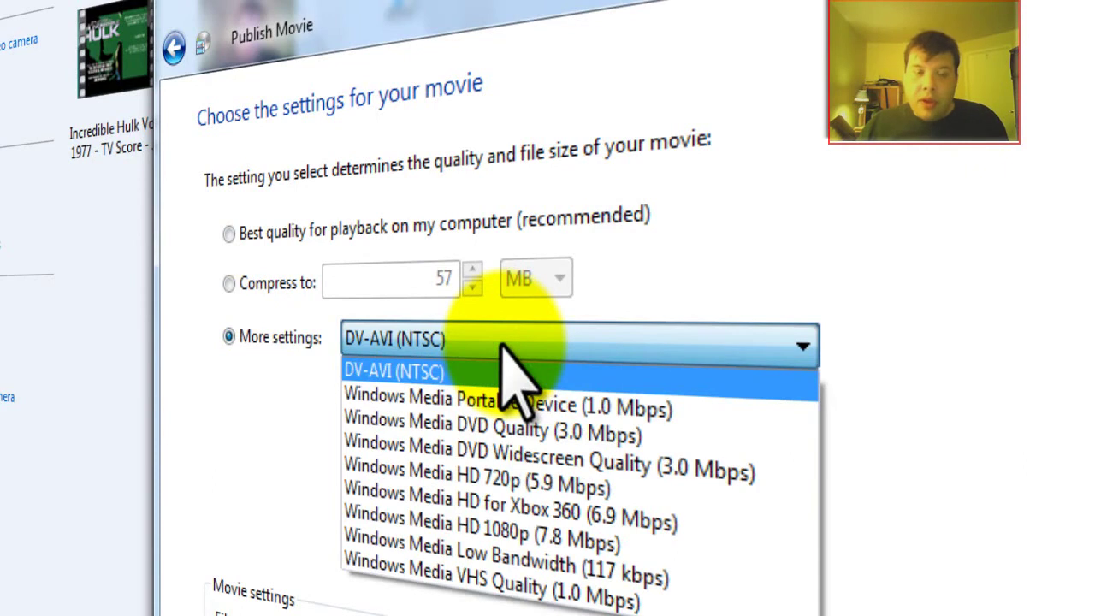
left_click(227, 240)
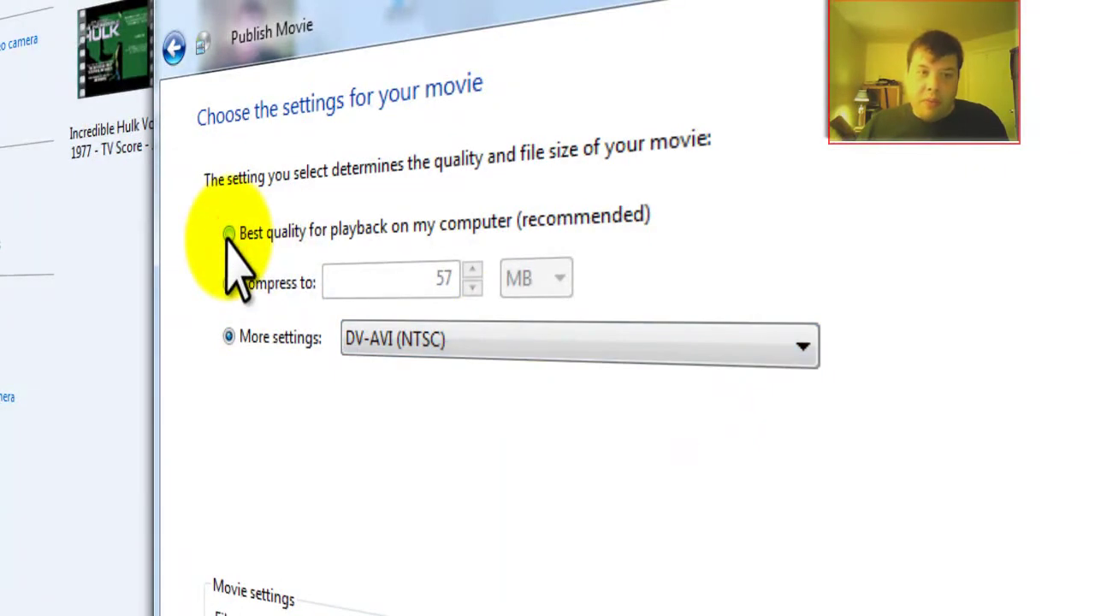
left_click(229, 235)
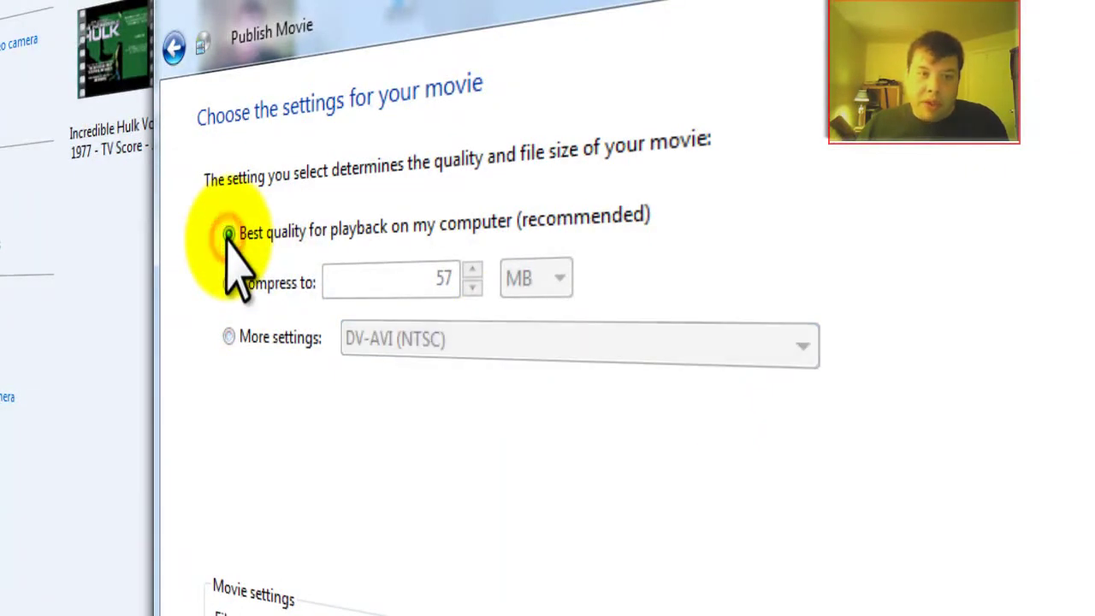
left_click(228, 336)
left_click(391, 341)
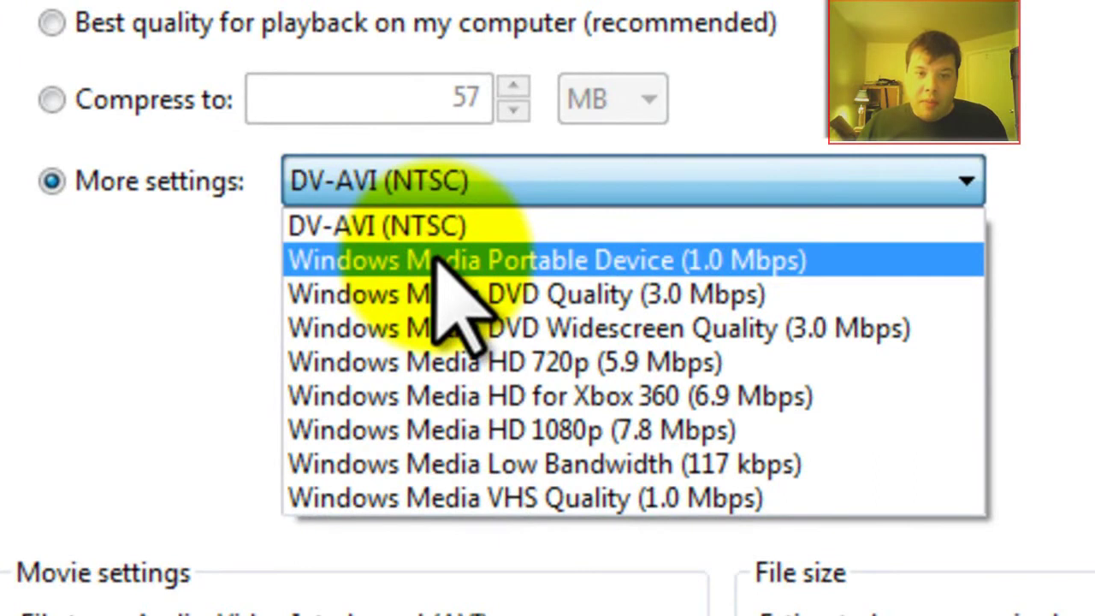
left_click(532, 307)
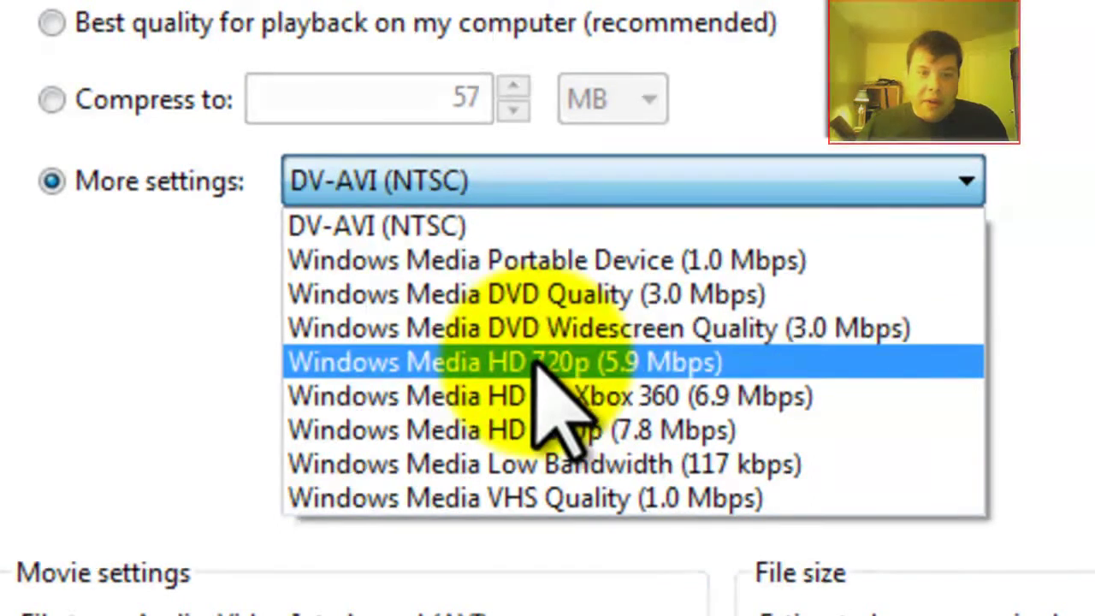
left_click(603, 329)
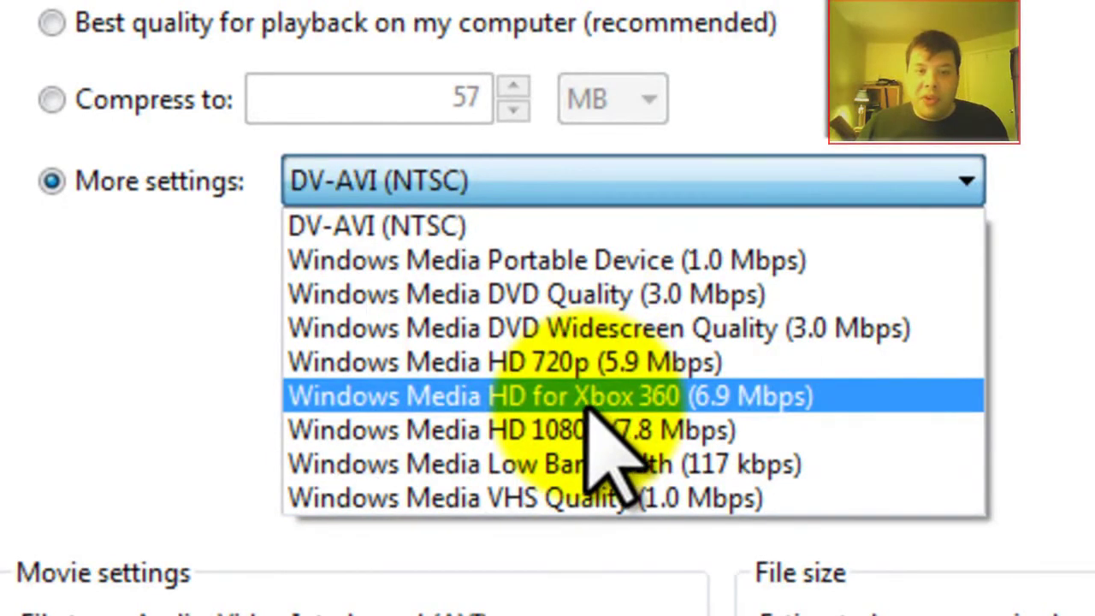
left_click(591, 407)
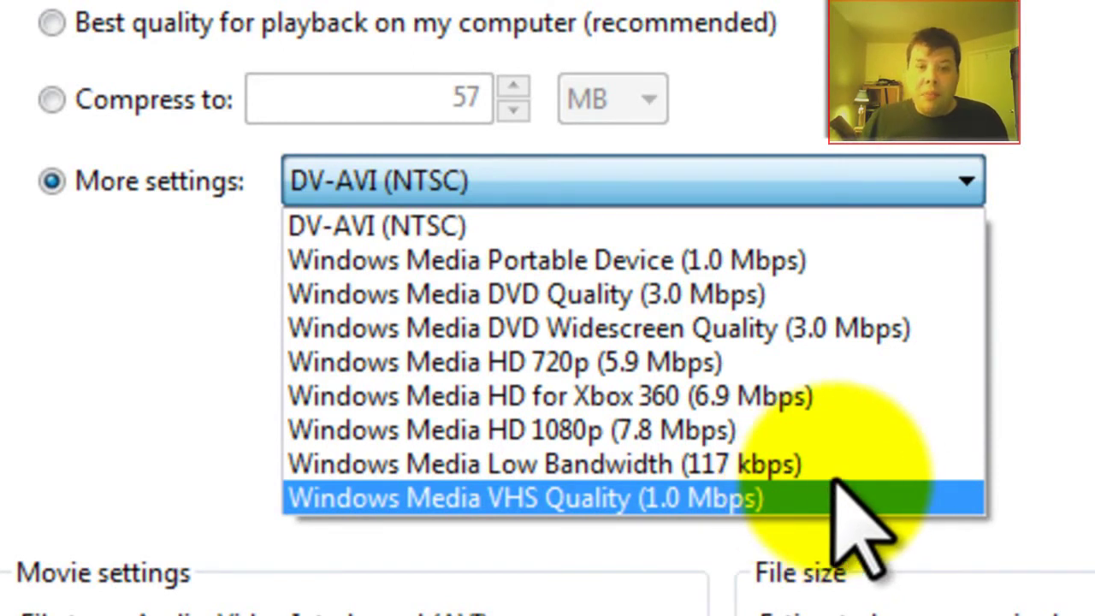
Step: Set the output format to Windows Media Portable Device (1.0 Mbps), a 67.57 MB WMV
key("Up")
key("Escape")
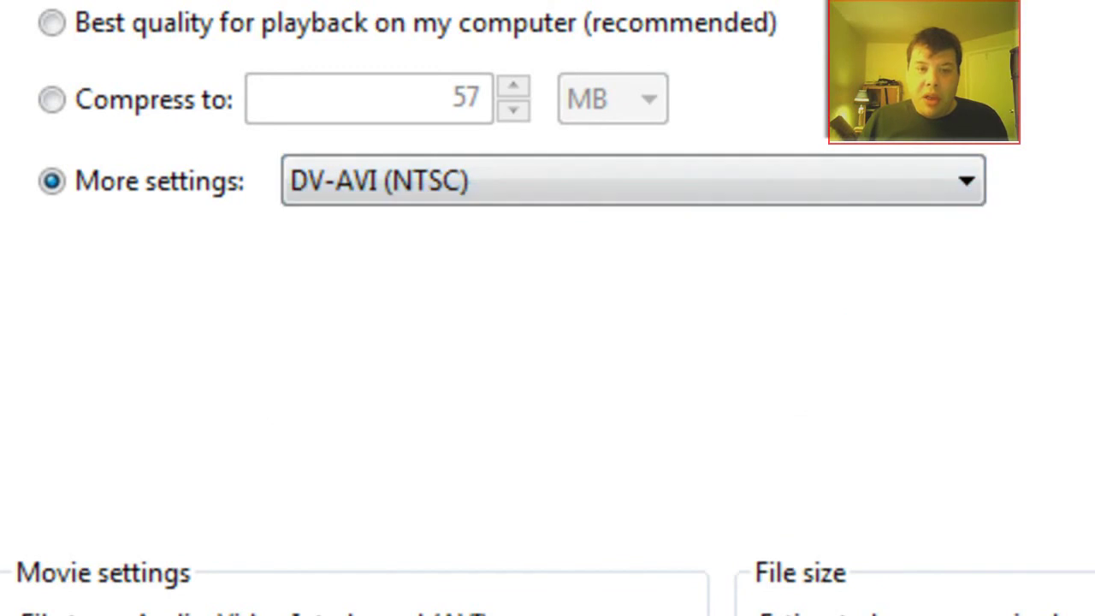
left_click(603, 174)
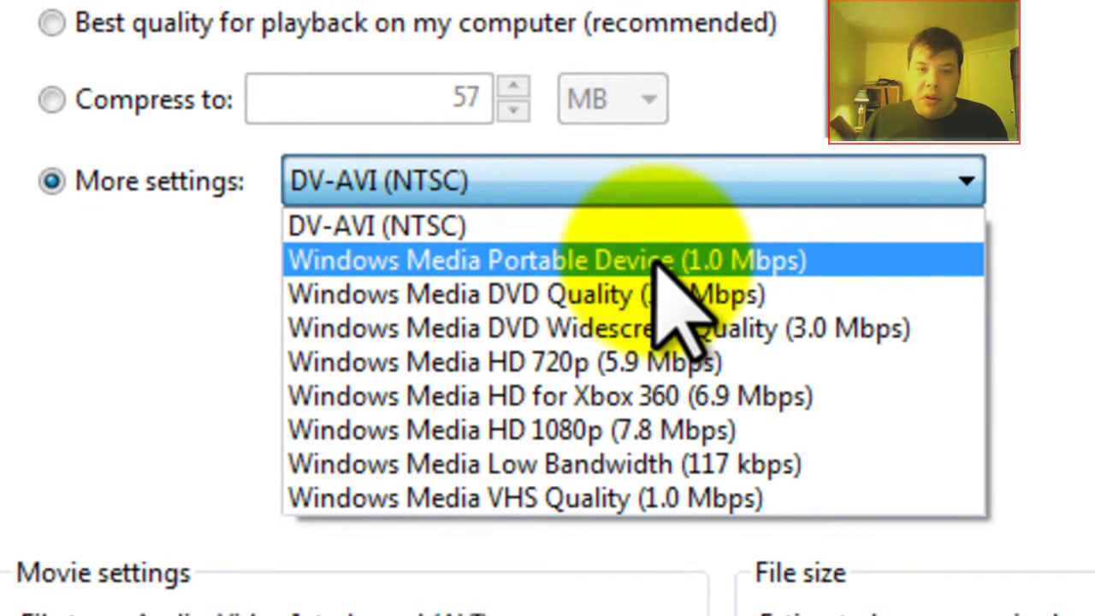
left_click(652, 257)
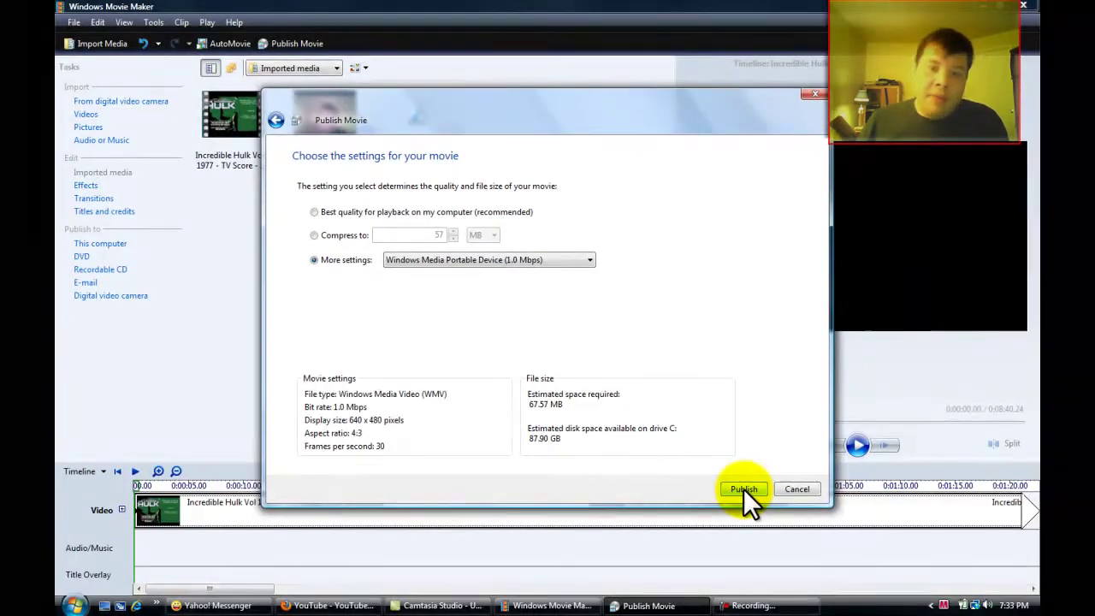
Step: Publish hulk music, then cancel it at 2% and return to the project window
left_click(744, 489)
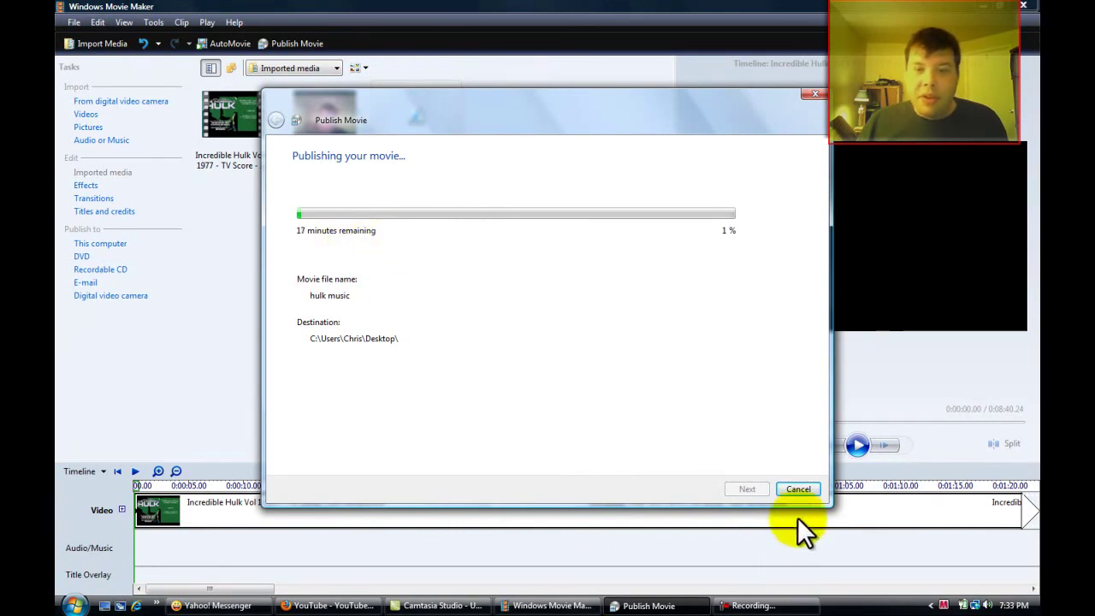
left_click(794, 488)
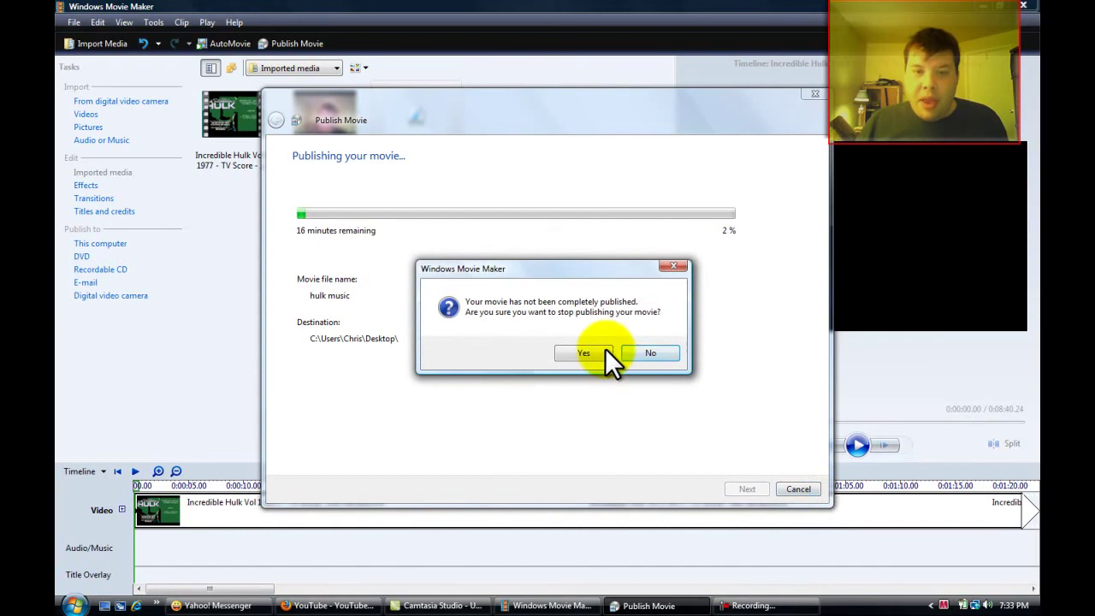
left_click(583, 352)
left_click(648, 606)
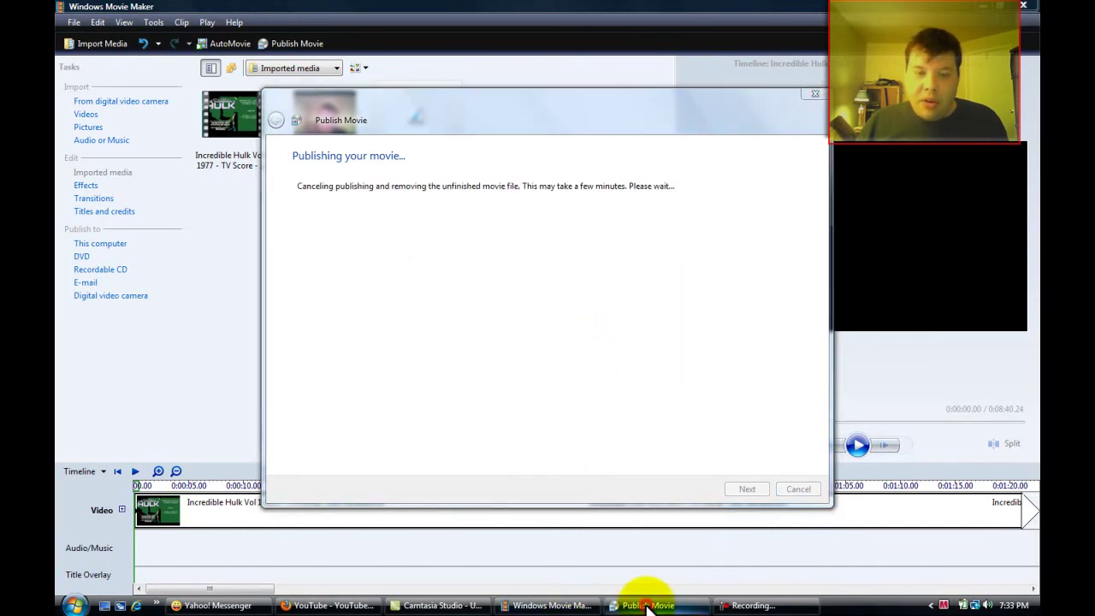
left_click(560, 612)
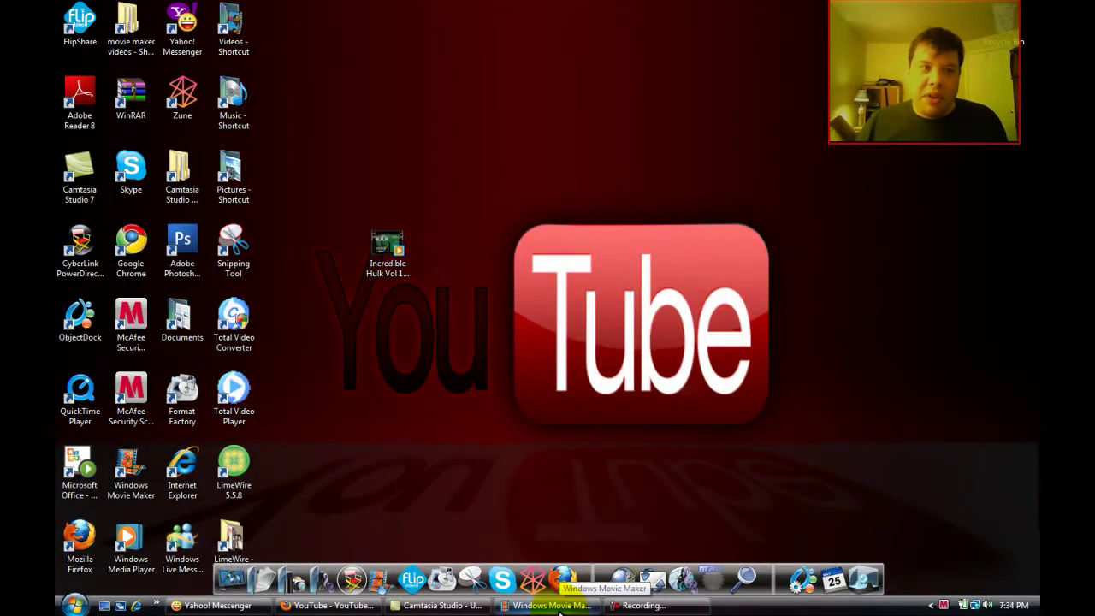
left_click(560, 612)
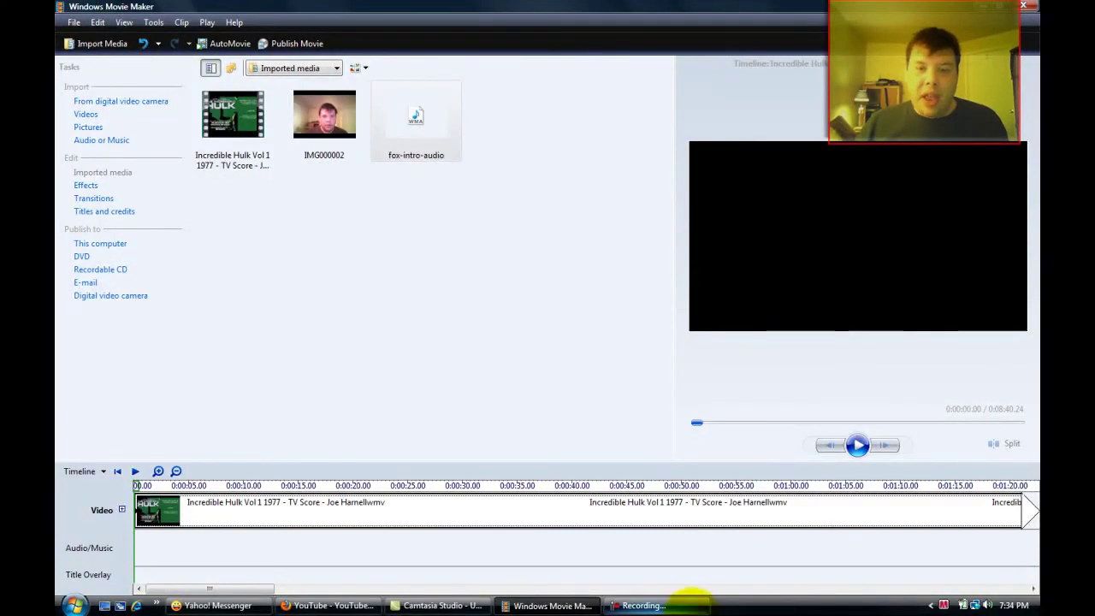
left_click(693, 609)
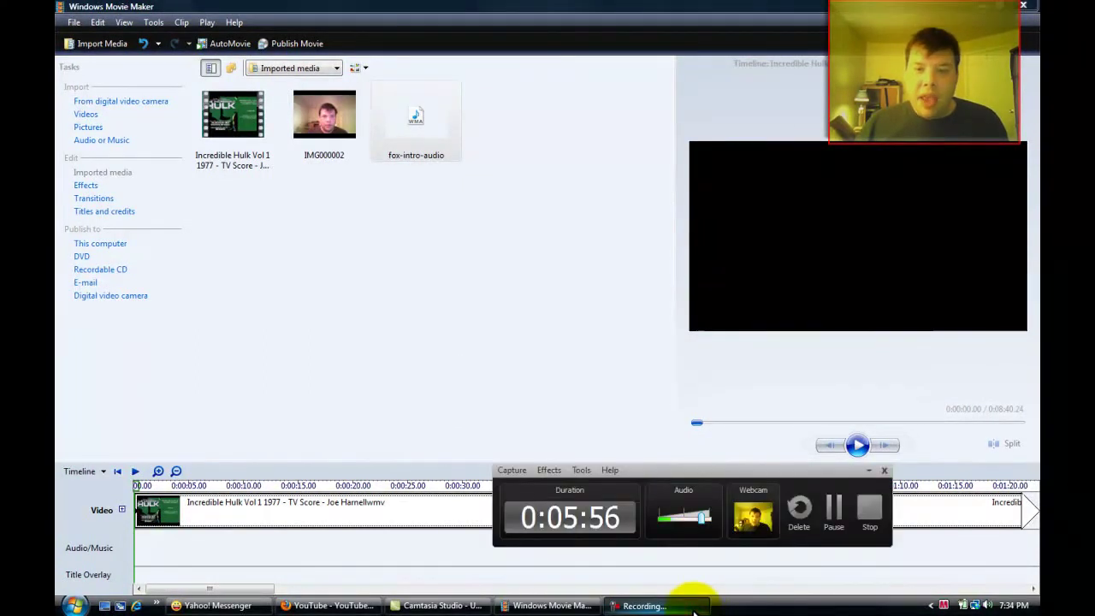